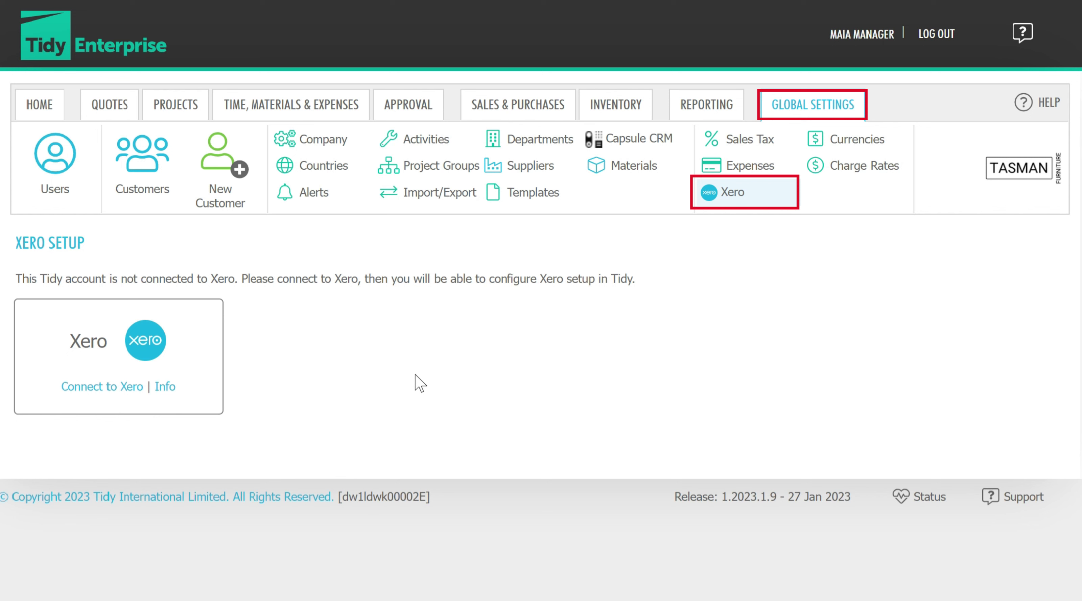
Connect the Tidy account to Xero, opening Xero's free trial and Demo Company (NZ) before allowing access to the organisation's data.
left_click(117, 391)
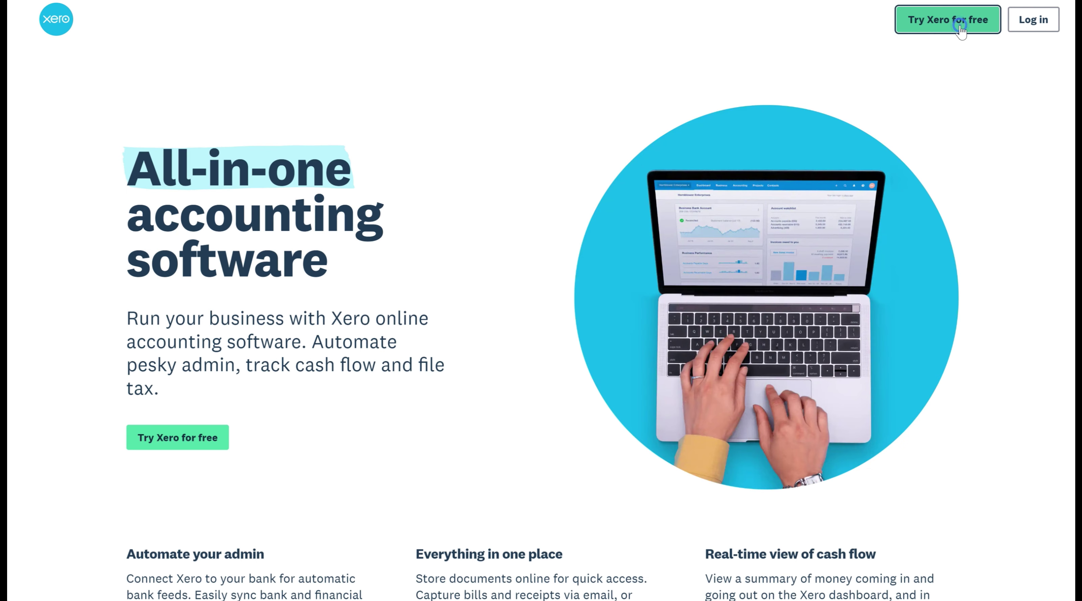
left_click(958, 26)
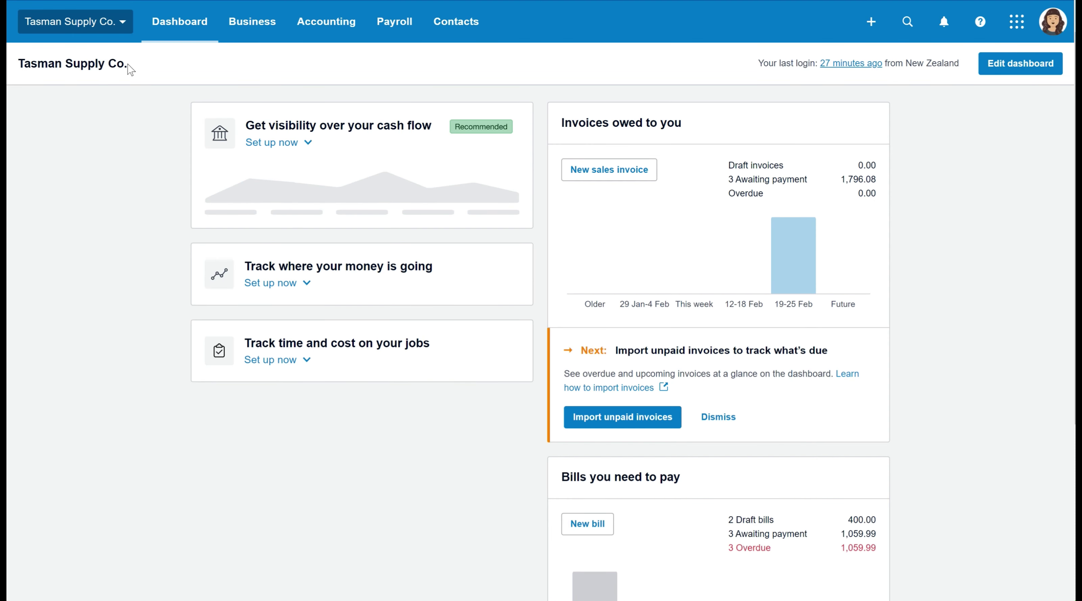
left_click(118, 34)
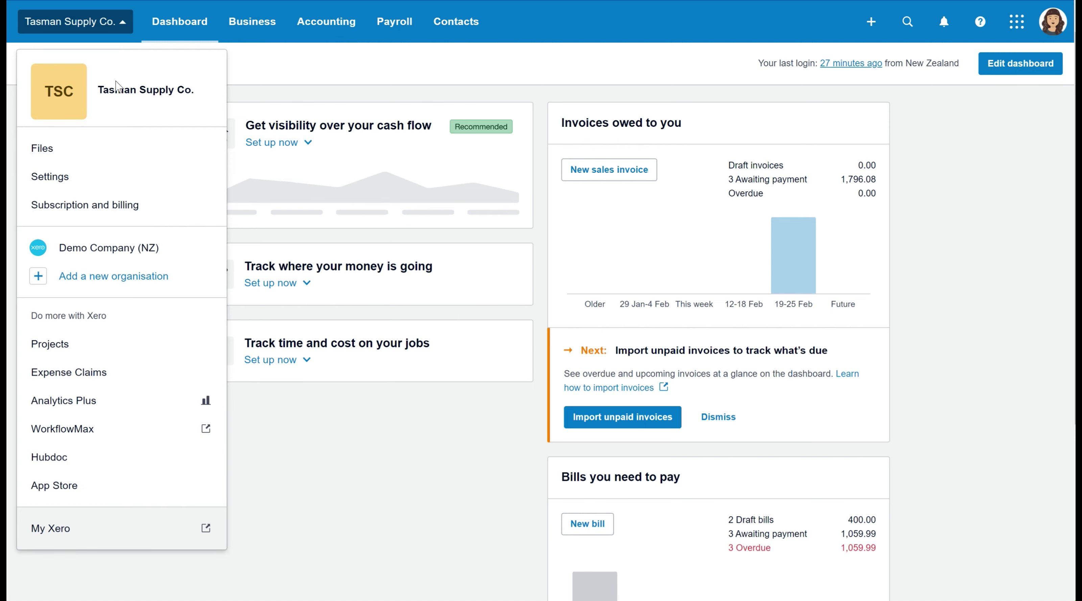
left_click(133, 252)
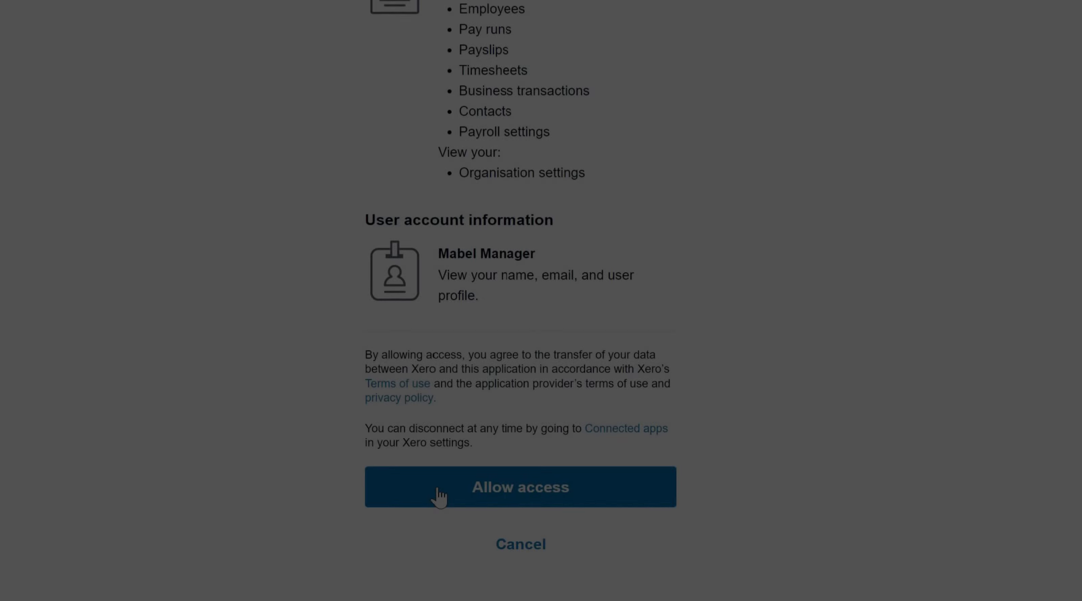
left_click(437, 488)
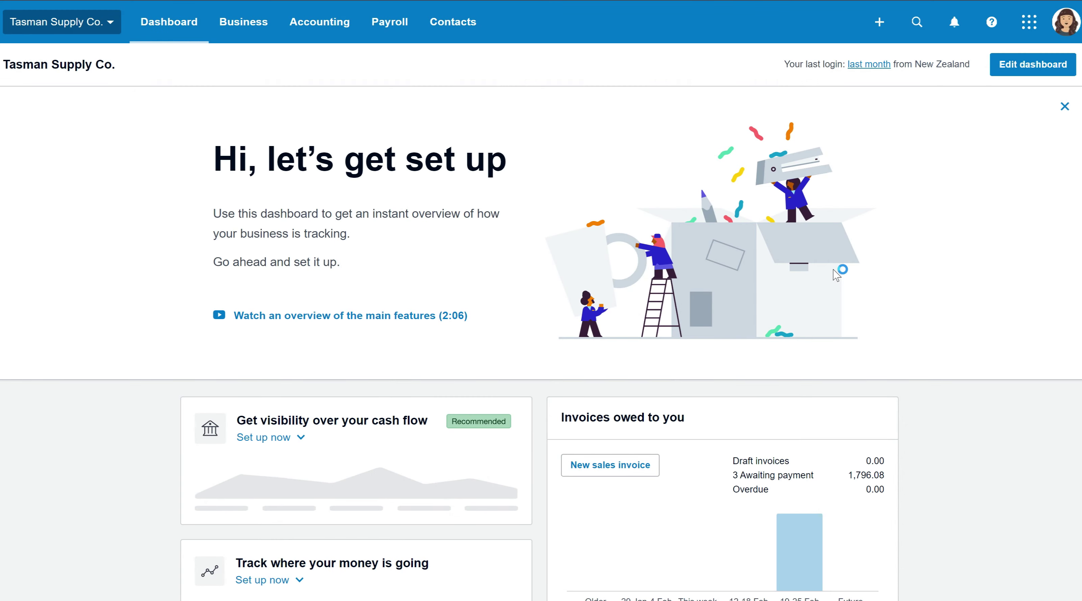
In Xero's chart of accounts, add a Current Asset account with code SOH and name Stock on Hand.
left_click(343, 29)
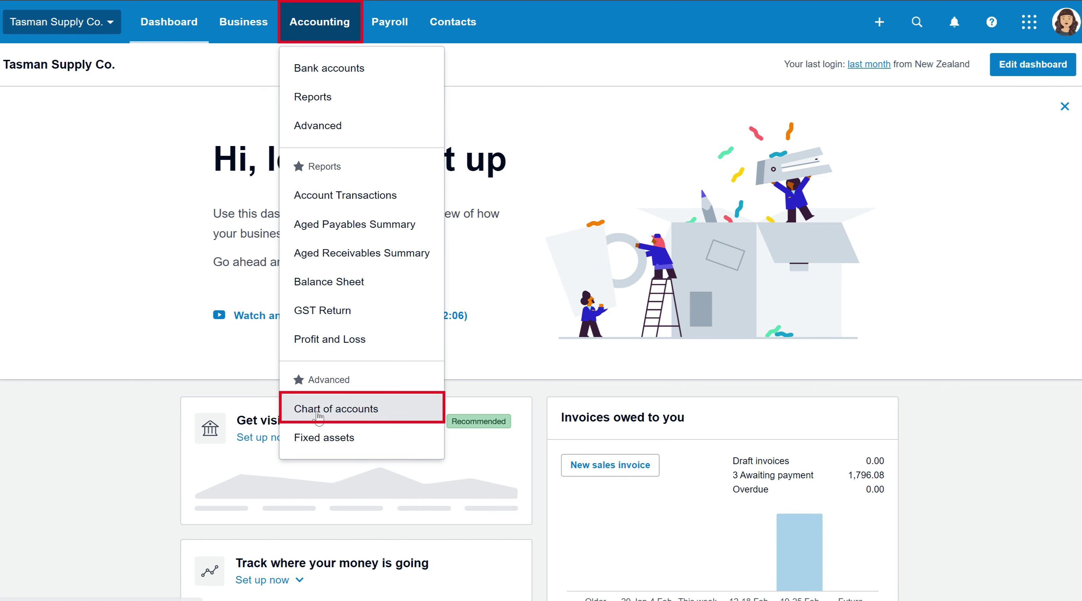
left_click(329, 408)
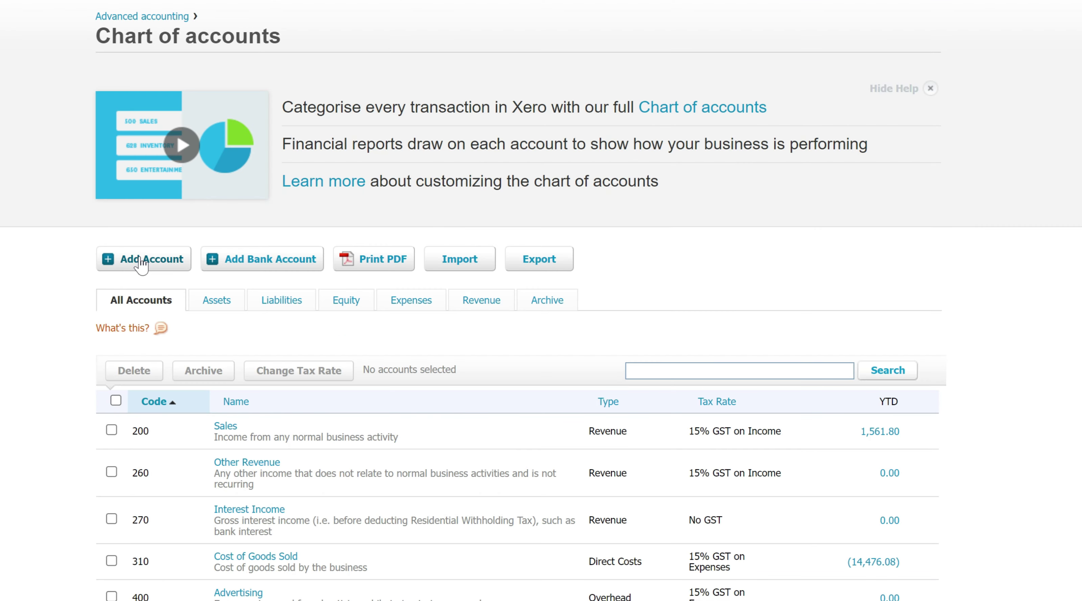
left_click(141, 264)
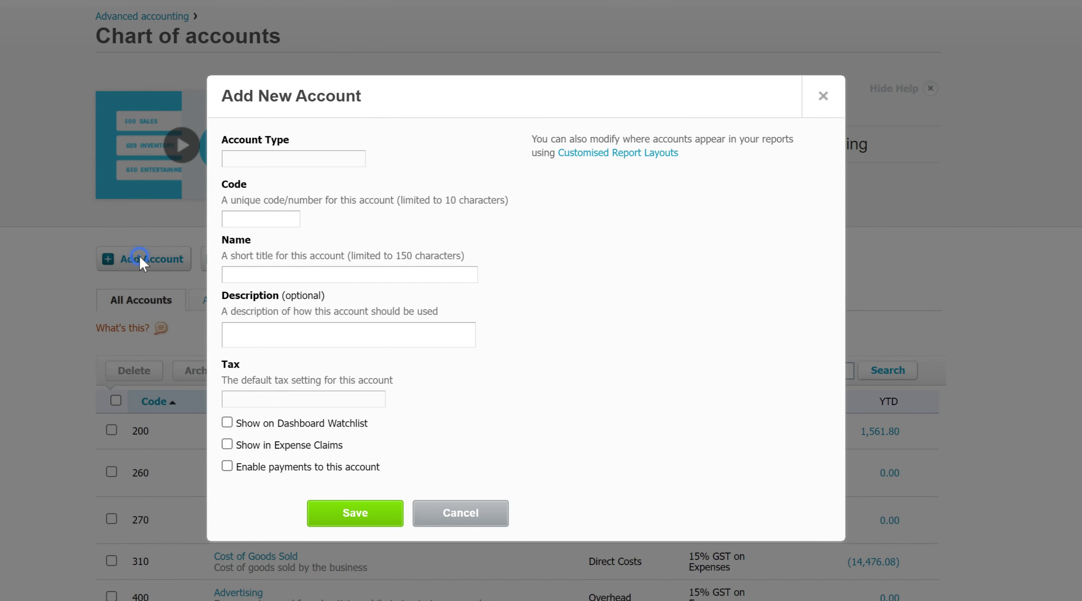
left_click(358, 158)
left_click(331, 212)
left_click(261, 219)
type("SOH")
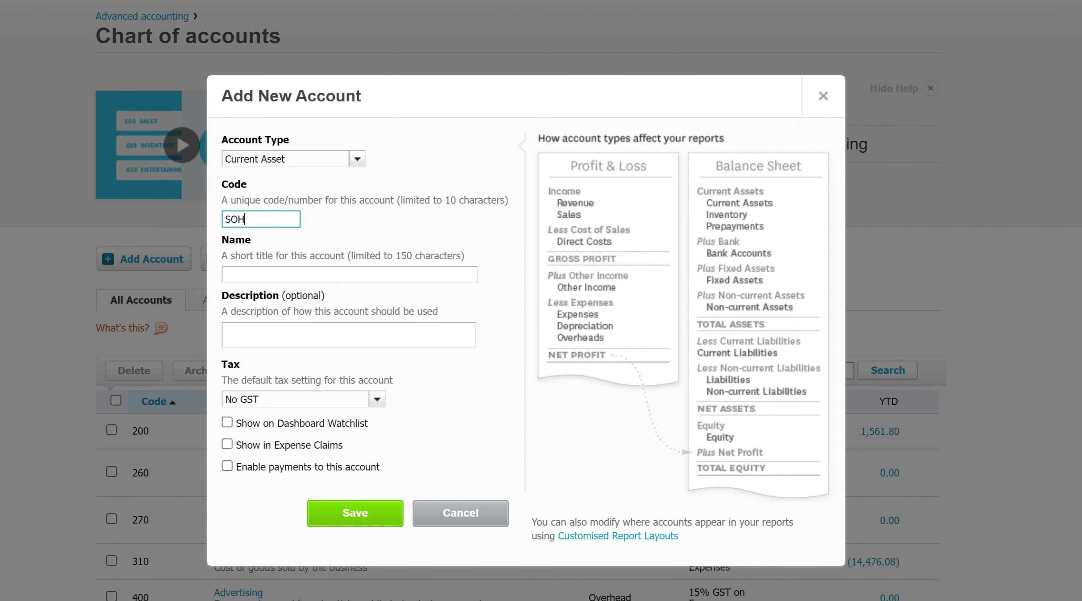
key("Tab")
type("Stock on Hand")
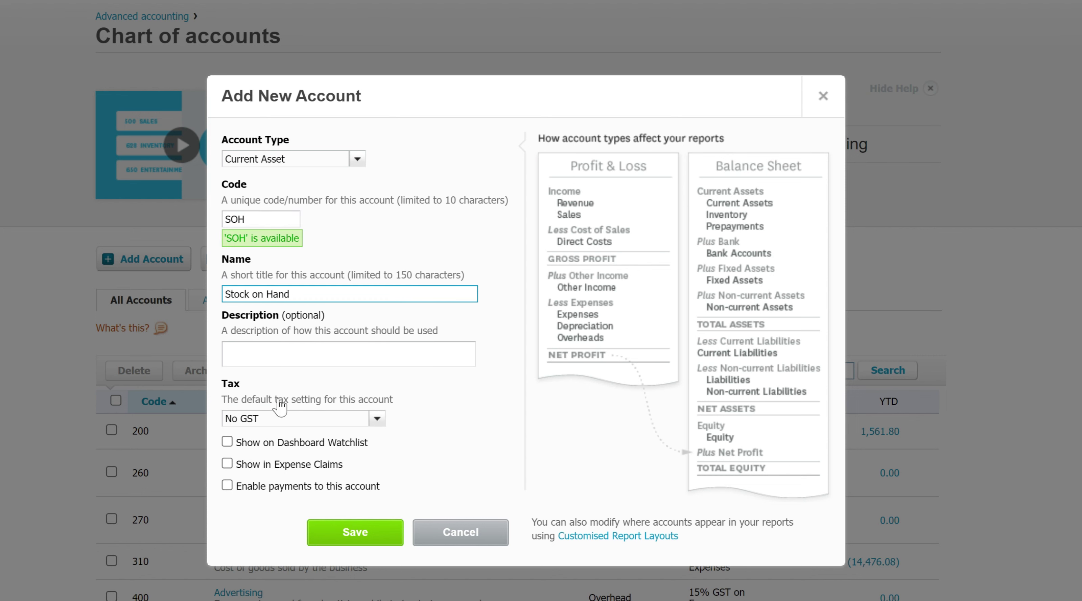
left_click(347, 534)
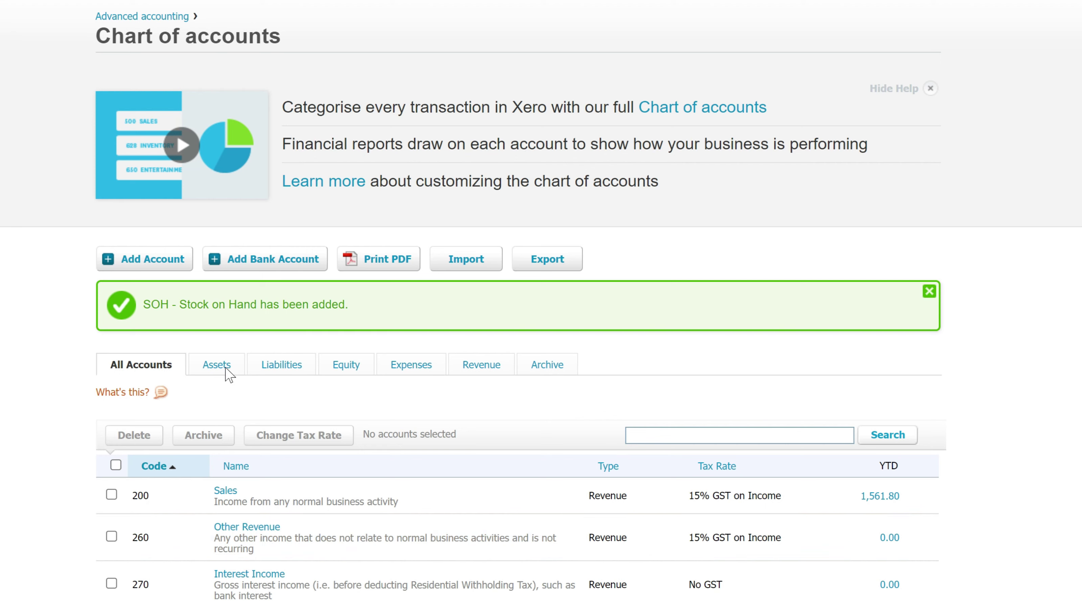
Add an Expense account to the chart of accounts with code STA and name Stock Adjustments.
left_click(165, 259)
left_click(357, 148)
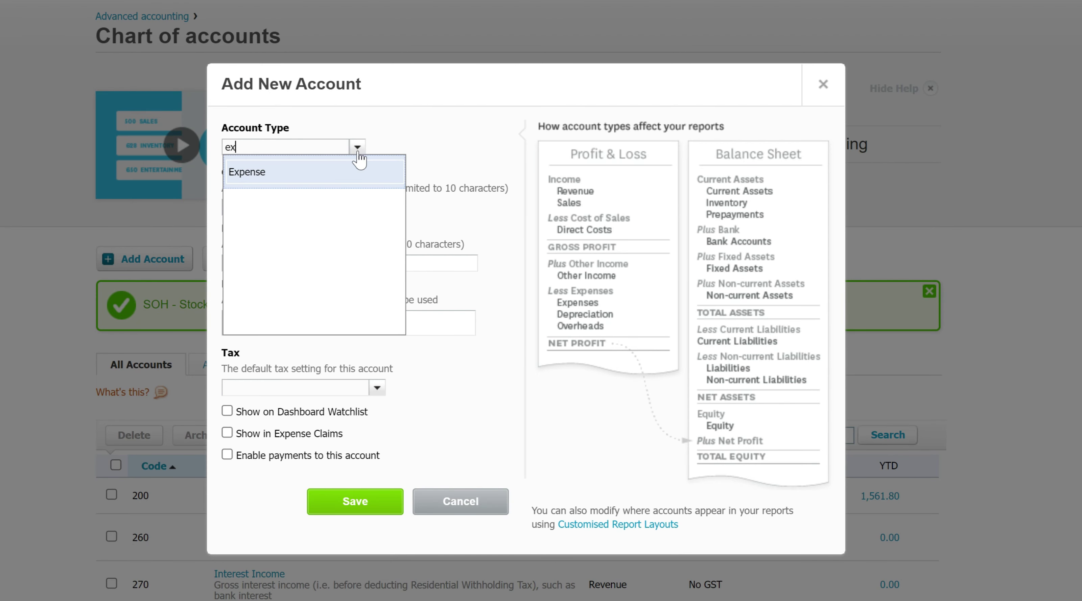
left_click(345, 172)
left_click(281, 208)
type("STA")
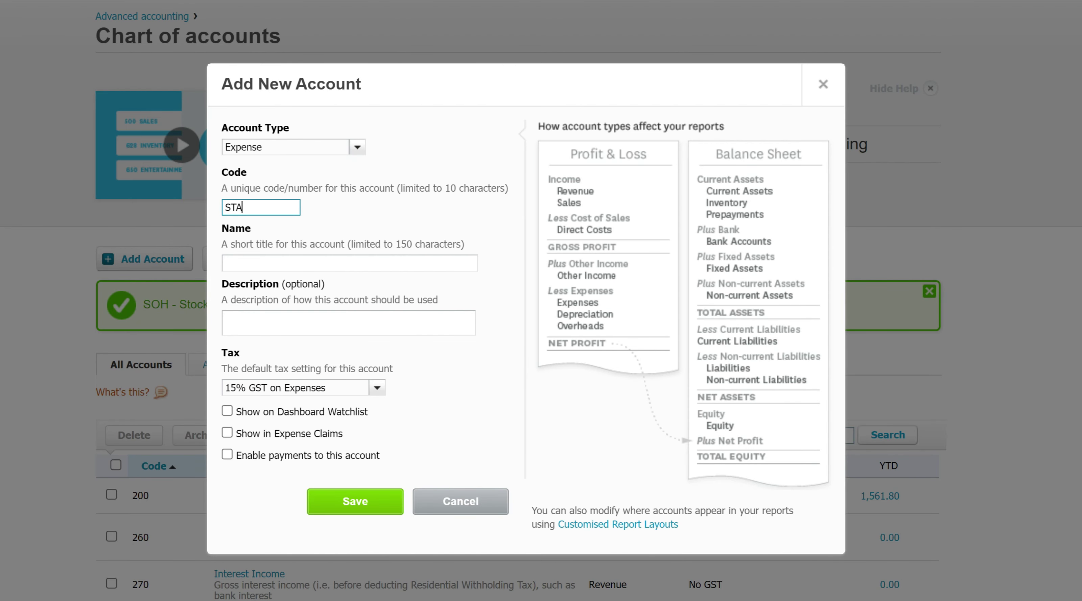
key("Tab")
type("Stock Adjustments")
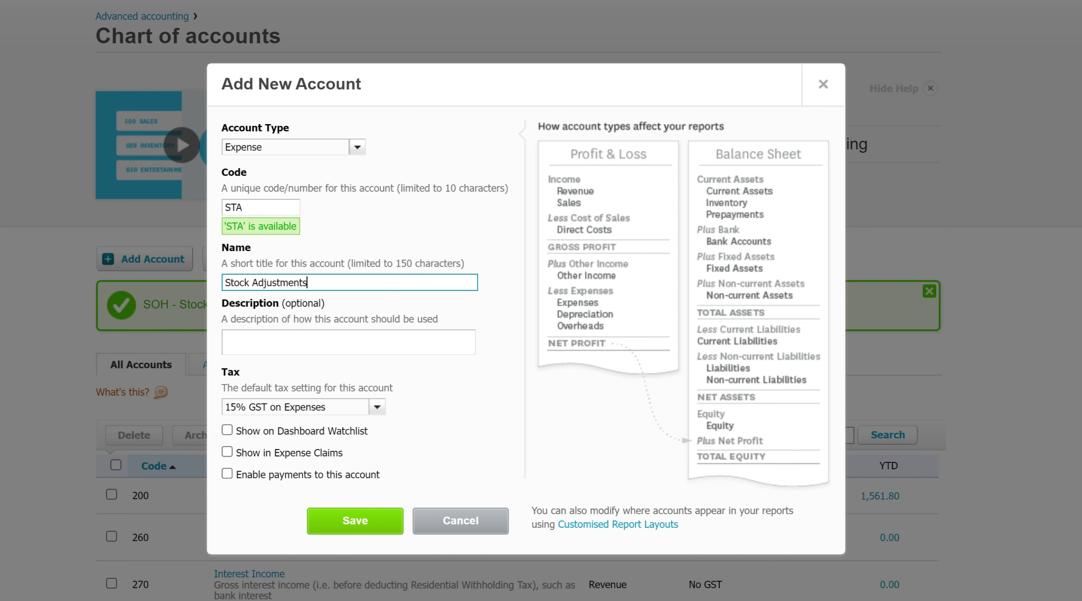
left_click(356, 521)
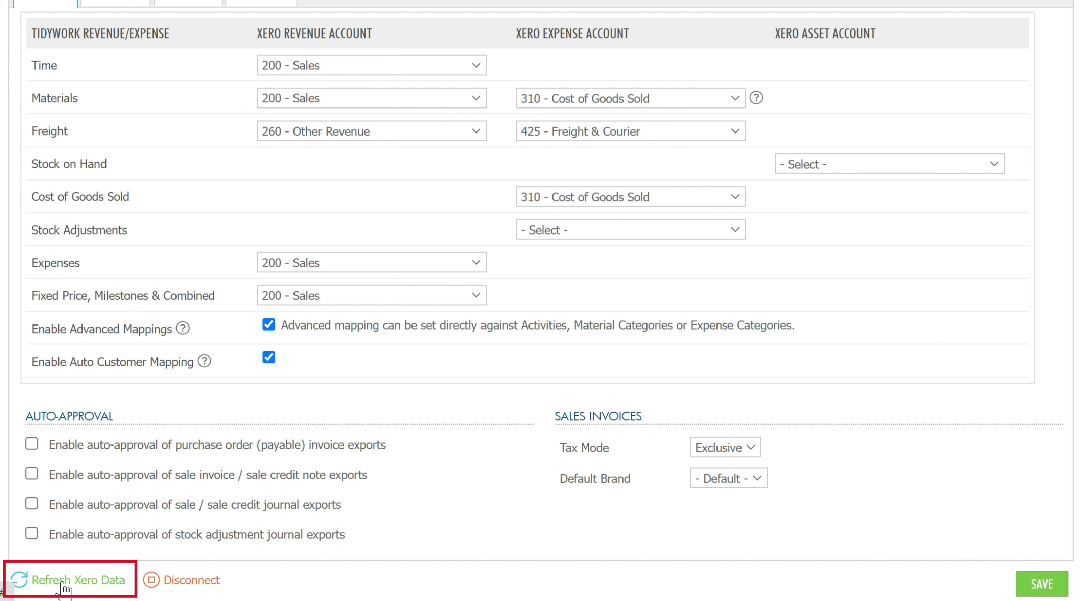
Refresh the Xero data in Tidy Enterprise, and map Stock on Hand to SOH - Stock on Hand and Stock Adjustments to STA - Stock Adjustments.
left_click(63, 587)
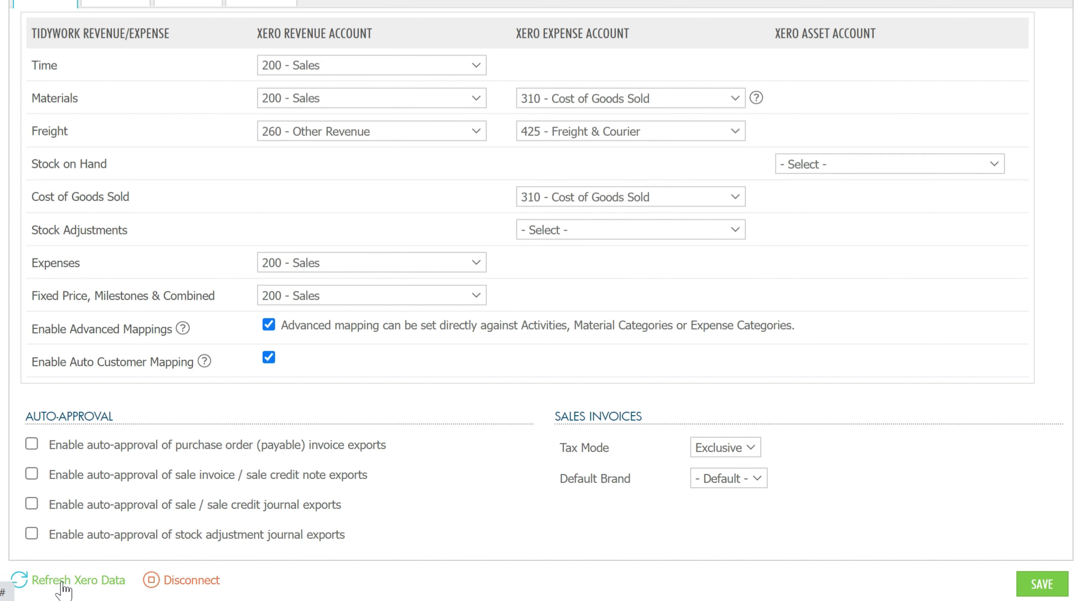
left_click(844, 164)
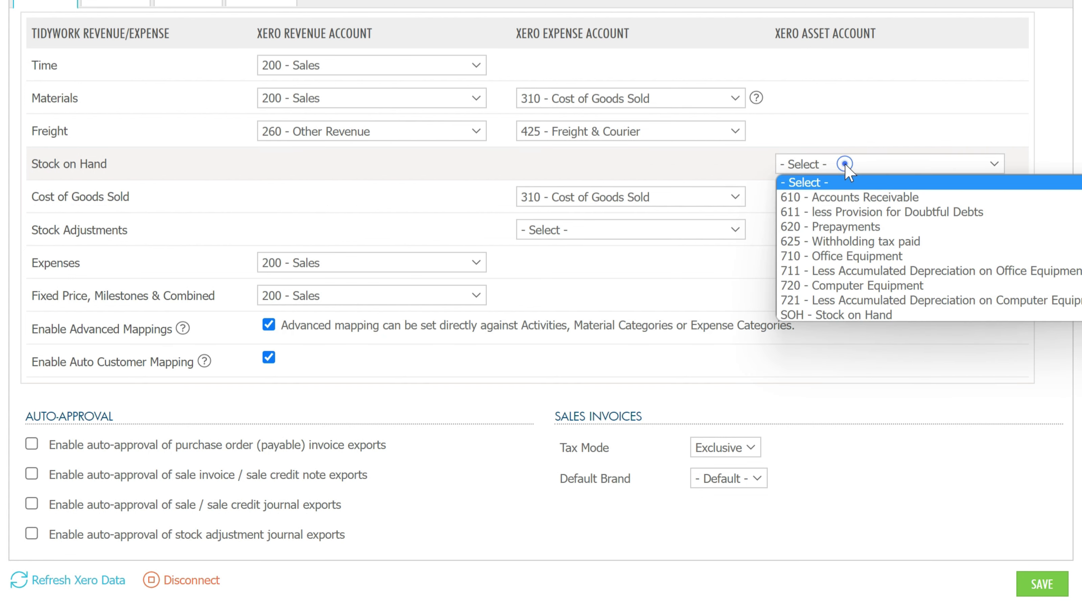
left_click(847, 315)
left_click(735, 230)
scroll(693, 366, "down", 5)
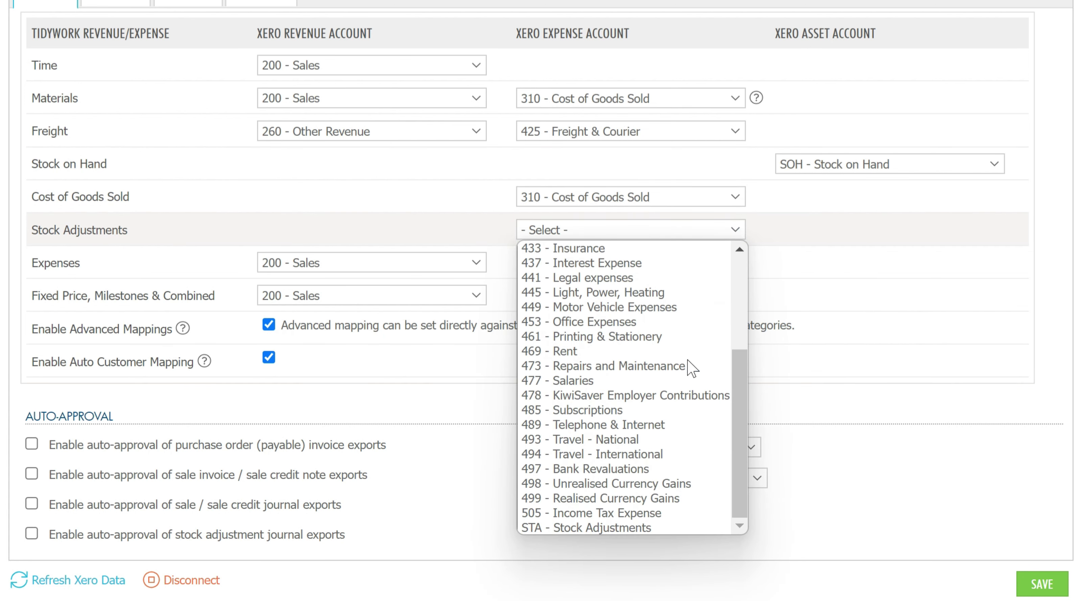
left_click(629, 526)
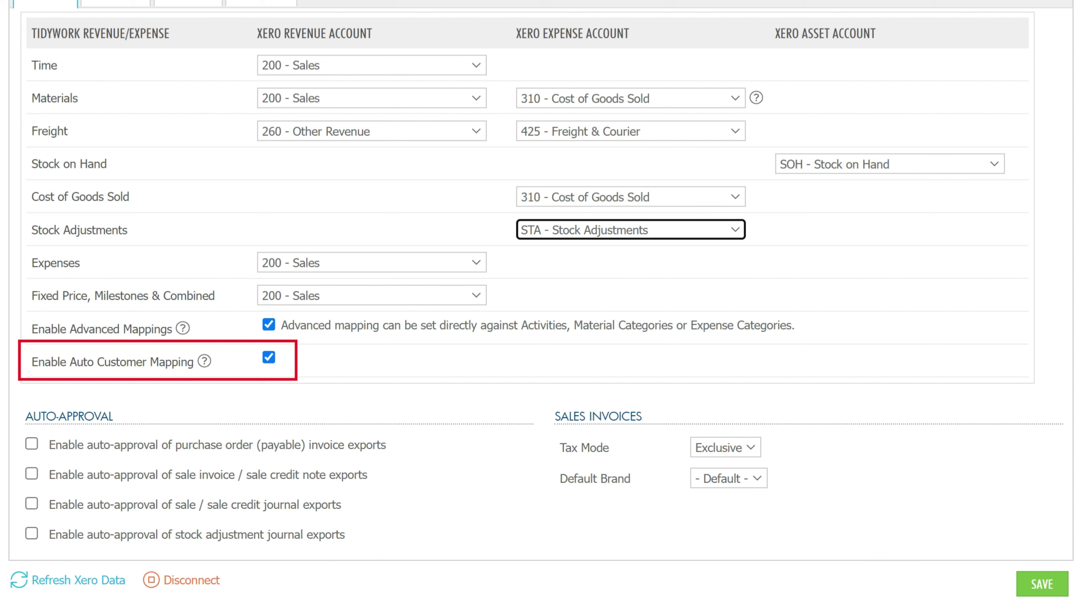
Enable auto-approval for purchase order invoice, sale invoice/credit note, sale/credit journal and stock adjustment journal exports, and save the general settings.
left_click(32, 444)
left_click(31, 475)
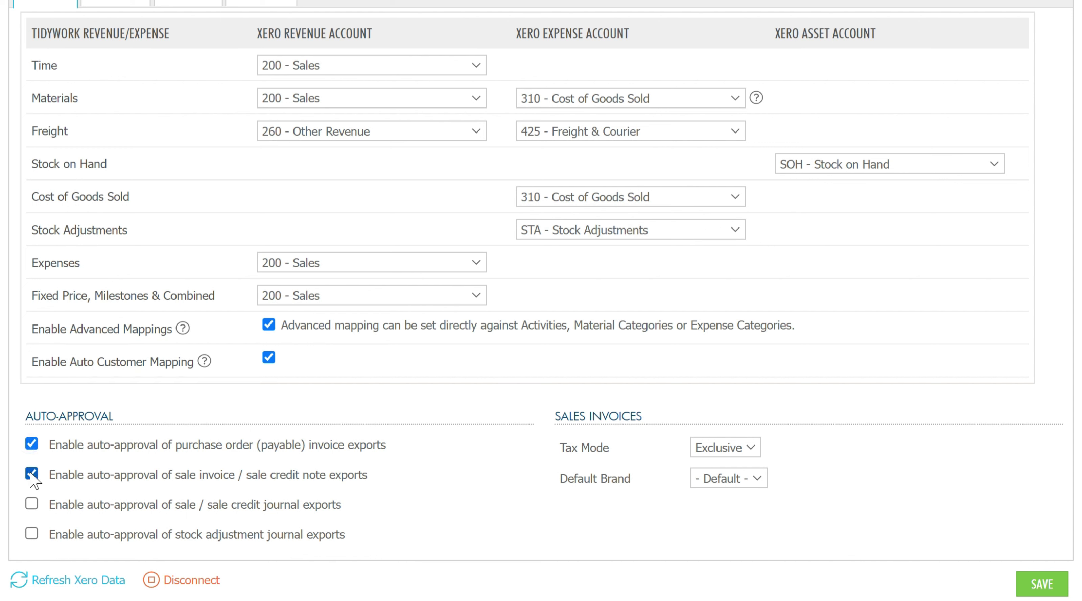
left_click(31, 504)
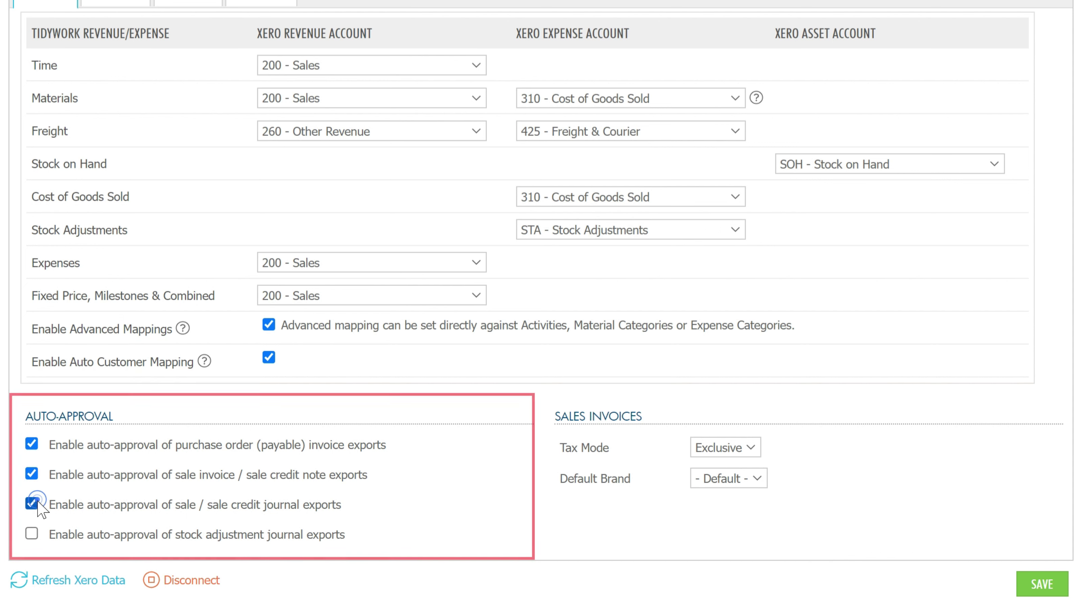
left_click(33, 536)
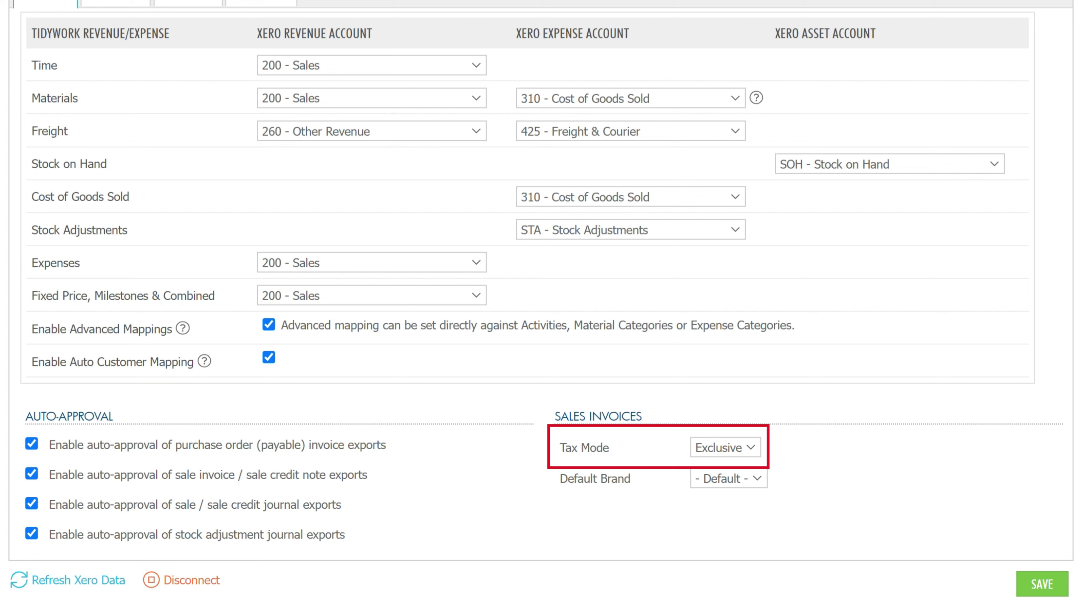
left_click(1050, 593)
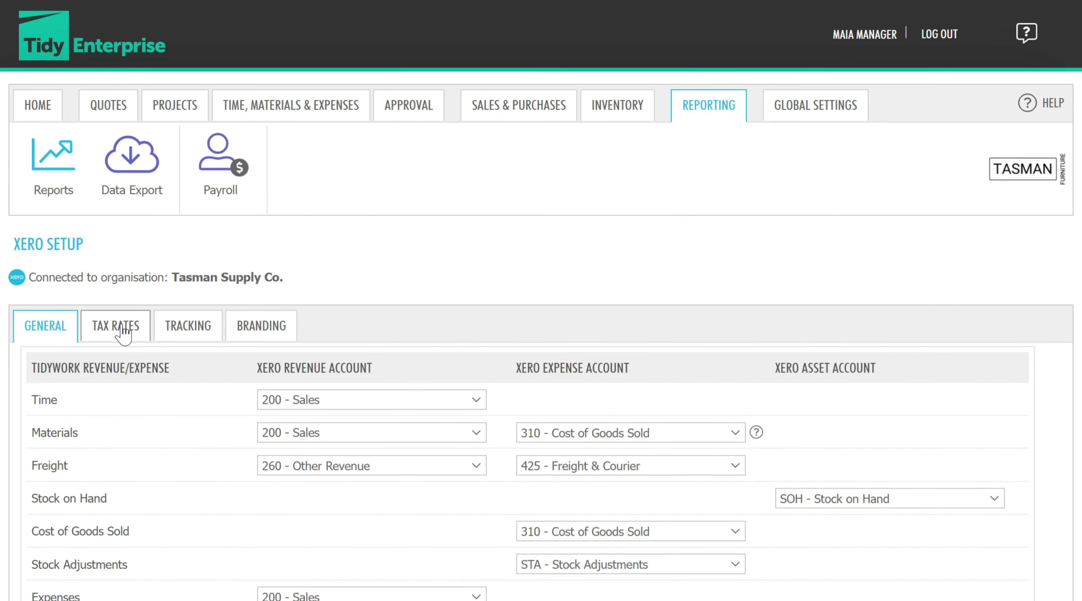
Map the NZ Goods & Services Tax rate to 15% GST on Income for revenue and 15% GST on Expenses for expenses, and save.
left_click(122, 329)
left_click(333, 401)
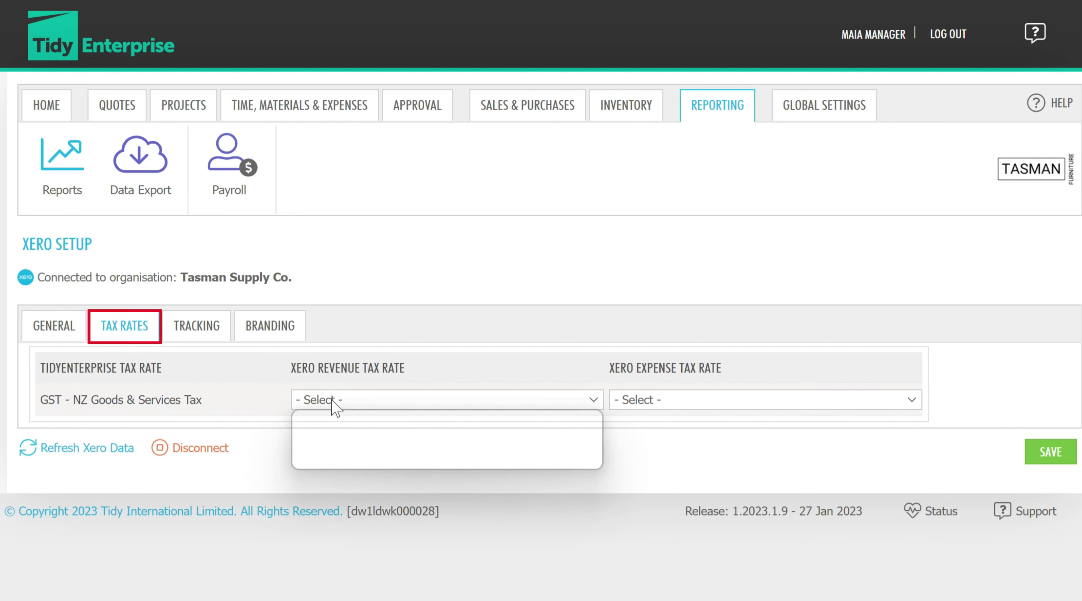
left_click(339, 433)
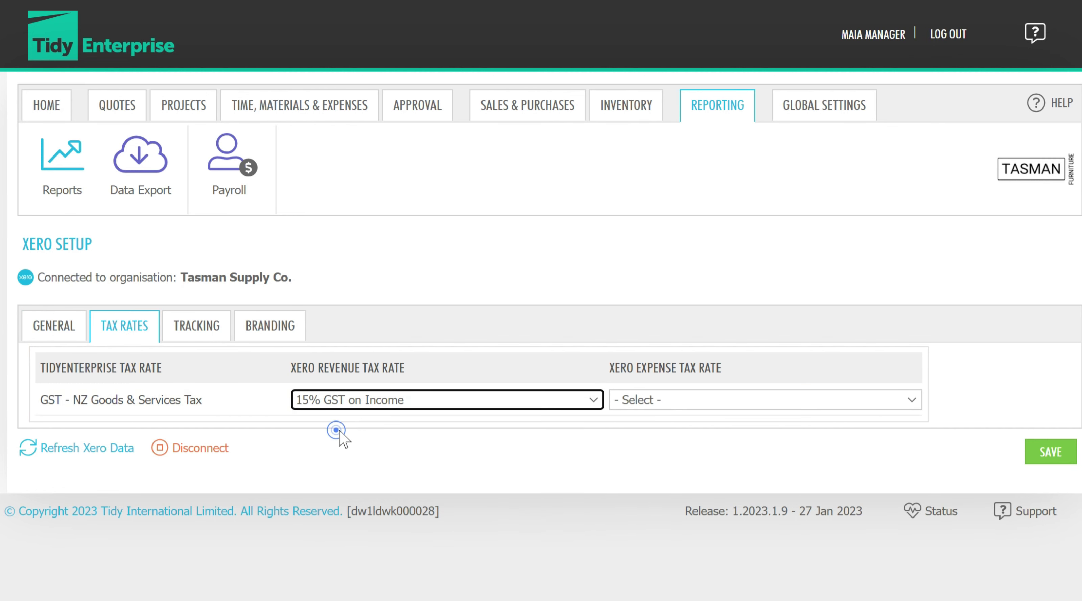
left_click(664, 398)
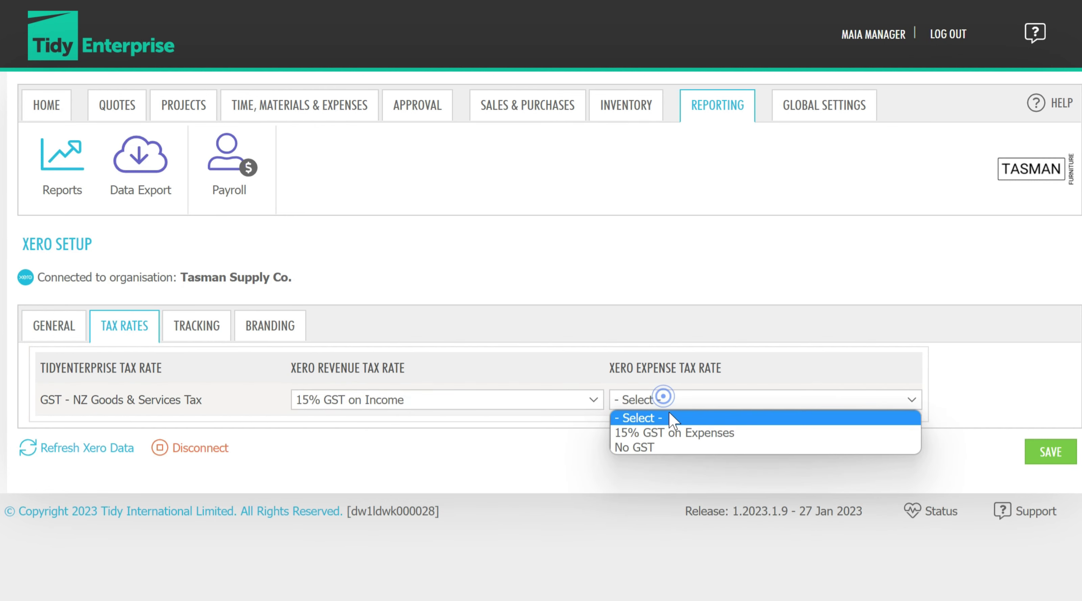
left_click(670, 434)
left_click(1047, 453)
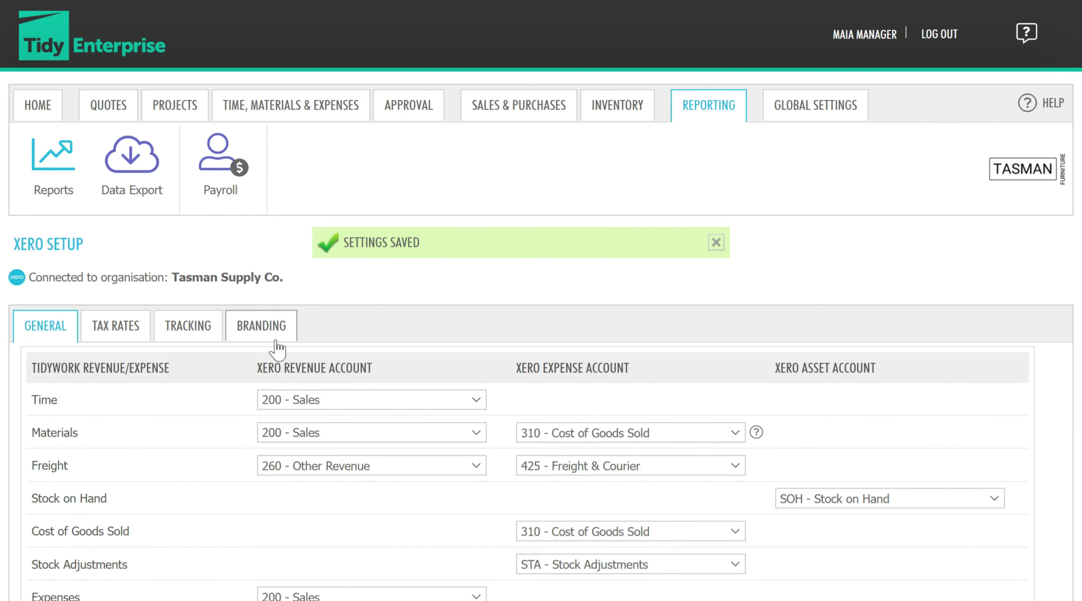
Check the Xero tracking category options, update the branding themes and save the Xero setup.
left_click(197, 330)
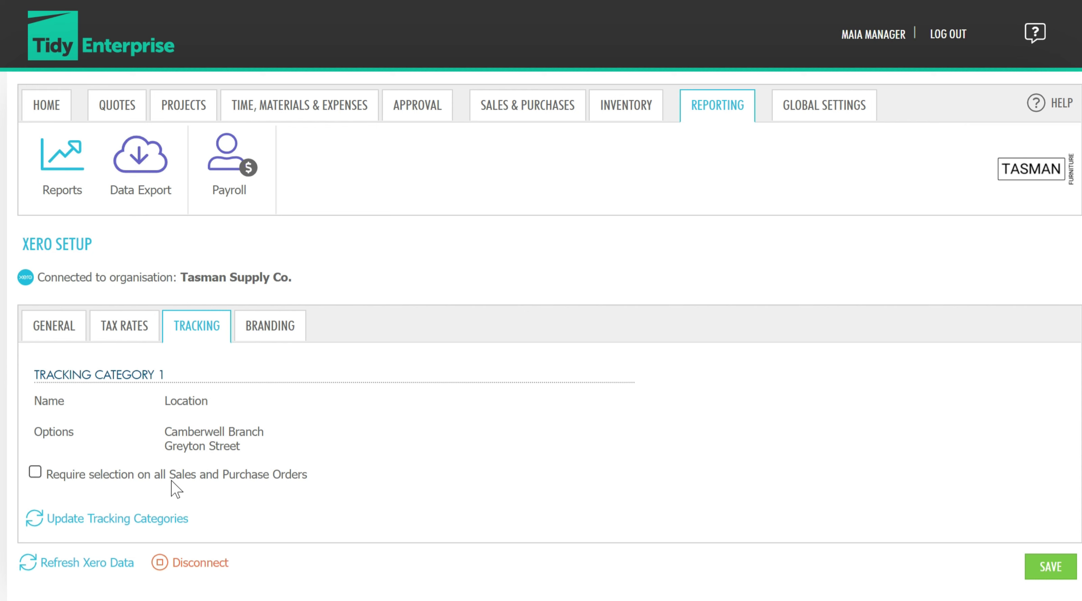
left_click(260, 335)
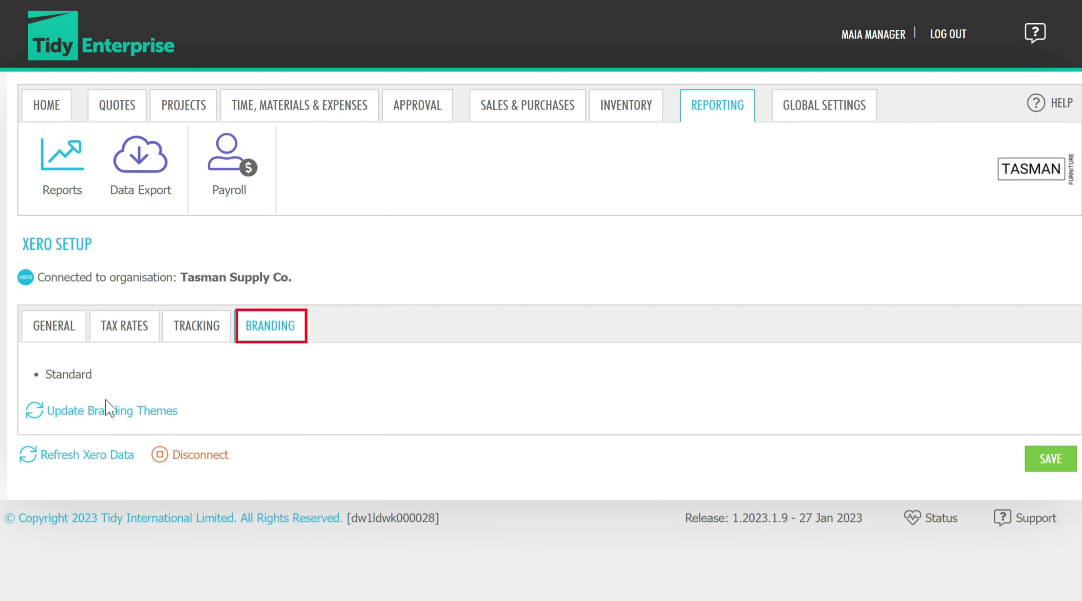
left_click(104, 415)
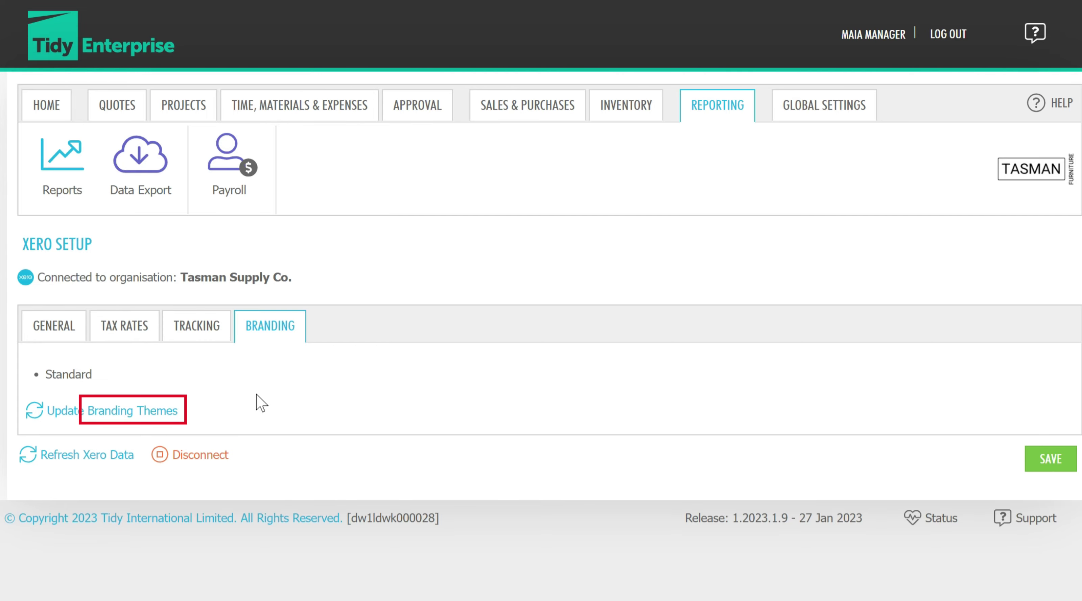
left_click(1047, 465)
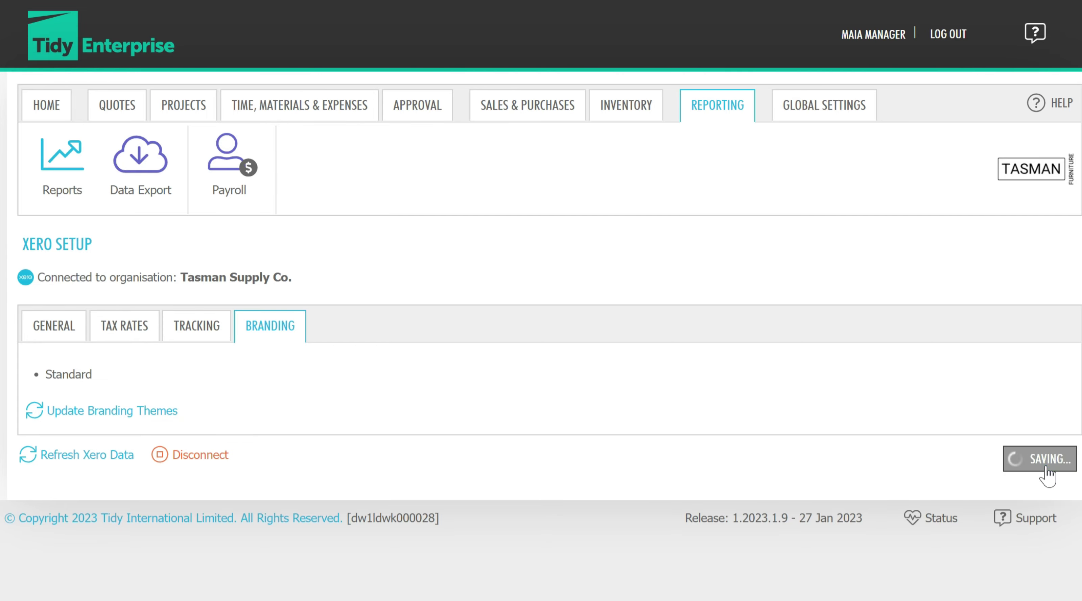